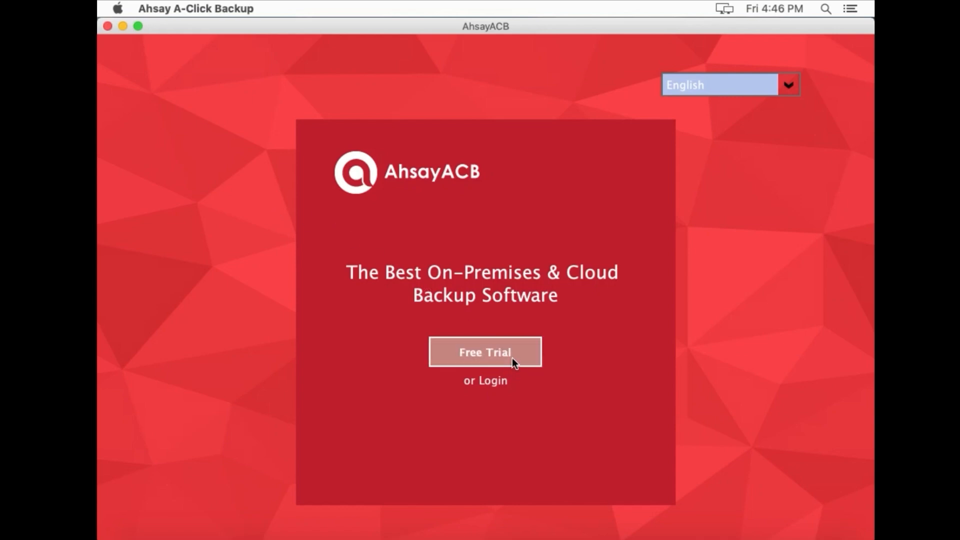
Step: Log in with the login name ahsay.test and the account password
{"action": "left_click", "coordinate": [493, 381]}
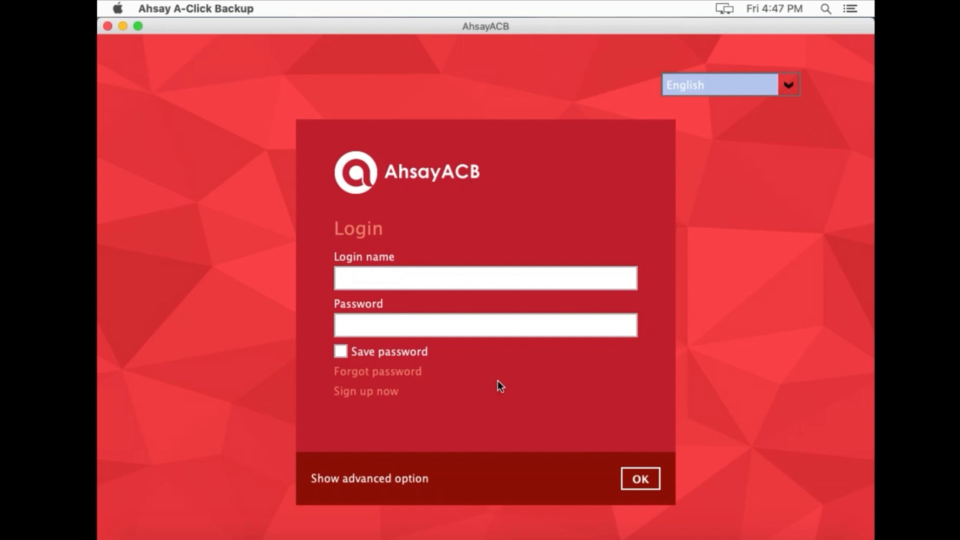
{"action": "left_click", "coordinate": [484, 279]}
{"action": "type", "text": "ahsay.test"}
{"action": "key", "text": "Tab"}
{"action": "type", "text": "••"}
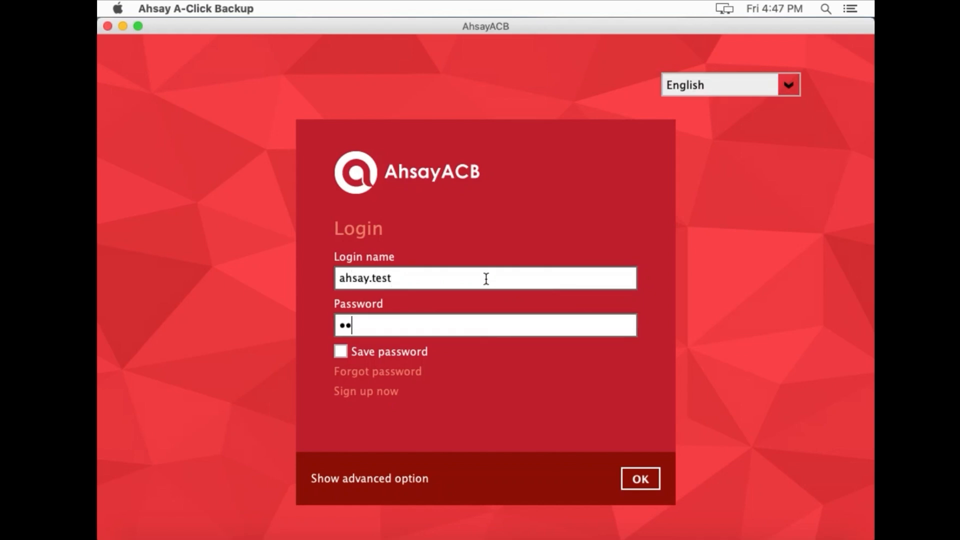
{"action": "type", "text": "•••••••••"}
{"action": "left_click", "coordinate": [642, 479]}
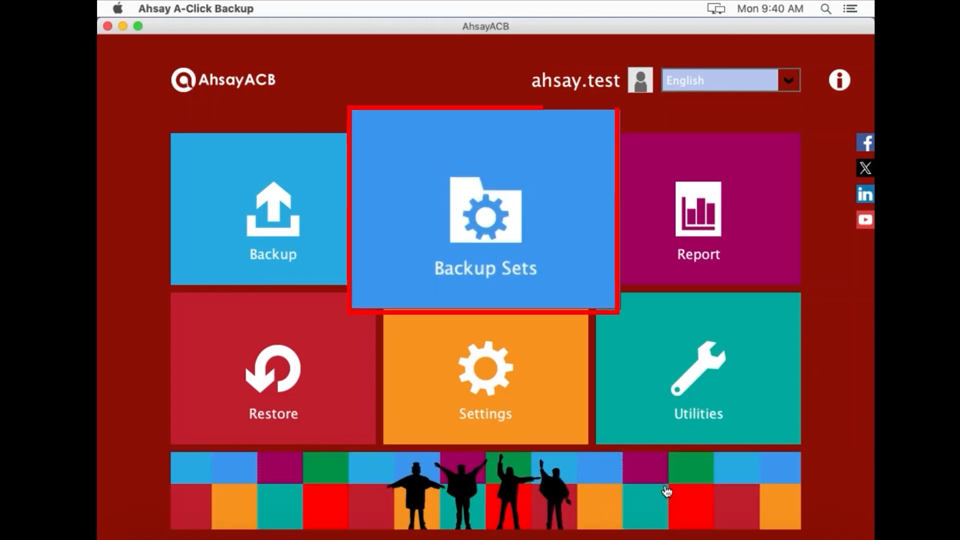
Step: Create a new File Backup set named "File Backup on macOS" and proceed to its backup source
{"action": "left_click", "coordinate": [476, 252]}
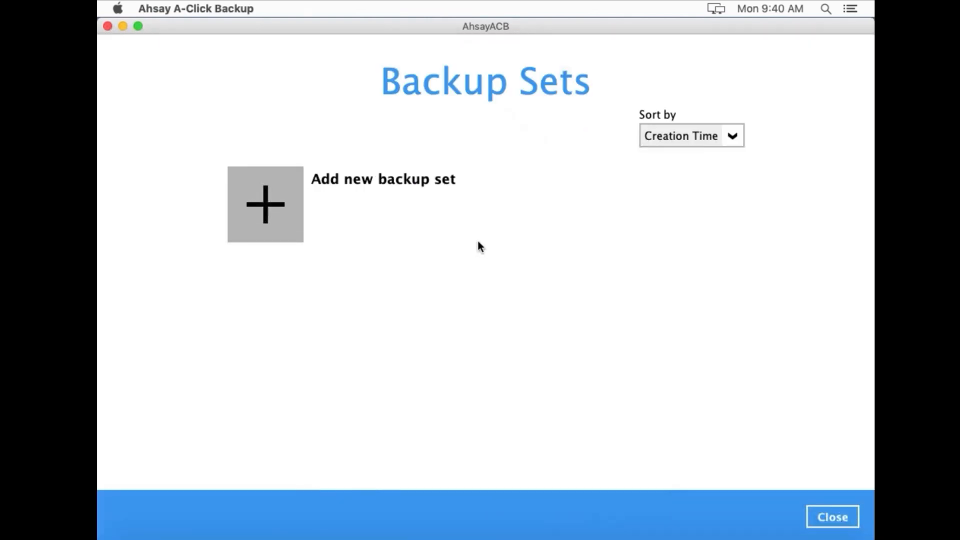
{"action": "left_click", "coordinate": [264, 215]}
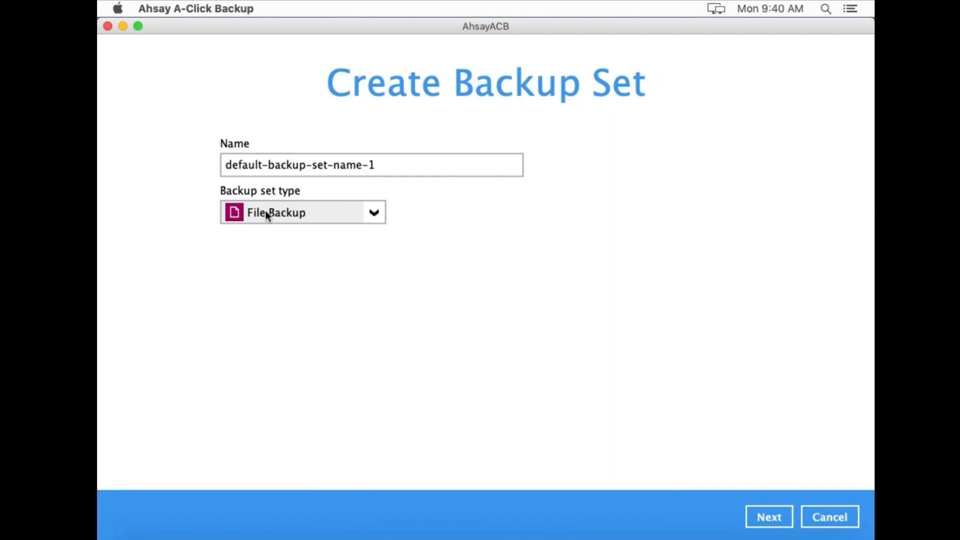
{"action": "triple_click", "coordinate": [403, 166]}
{"action": "type", "text": "File Backup on macOS"}
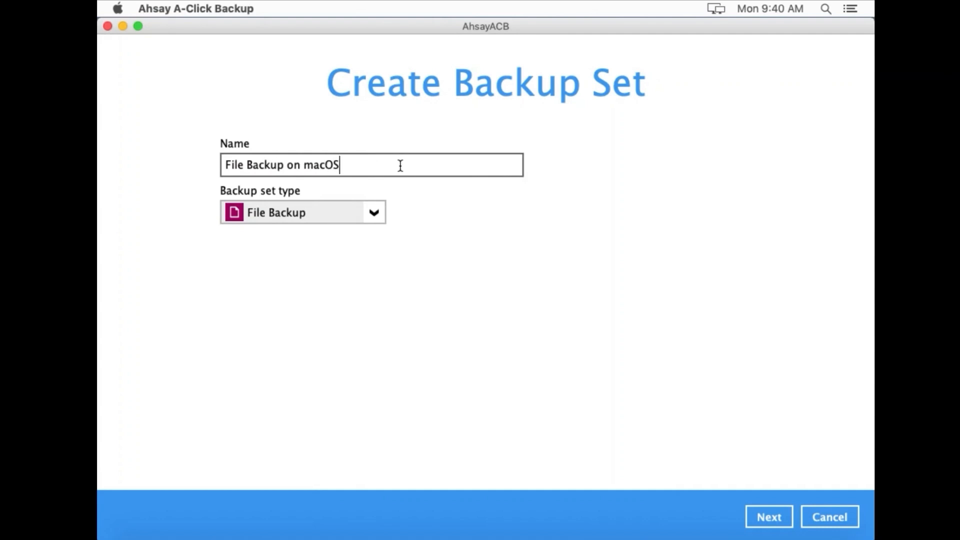
{"action": "left_click", "coordinate": [760, 507]}
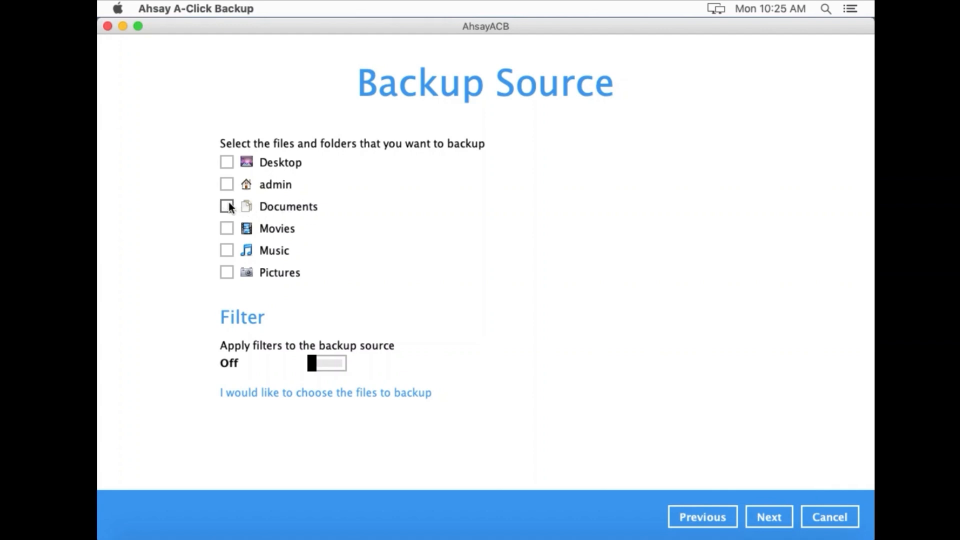
Step: Open the advanced backup source selection, expand Users/admin/Documents/Ahsay.Test and turn on the display of files
{"action": "left_click", "coordinate": [320, 393]}
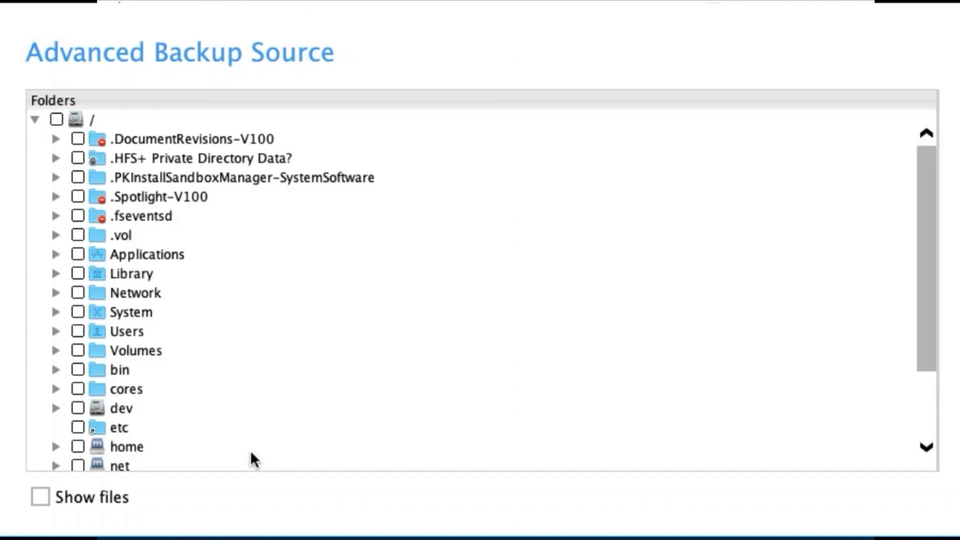
{"action": "left_click", "coordinate": [56, 331]}
{"action": "left_click", "coordinate": [76, 370]}
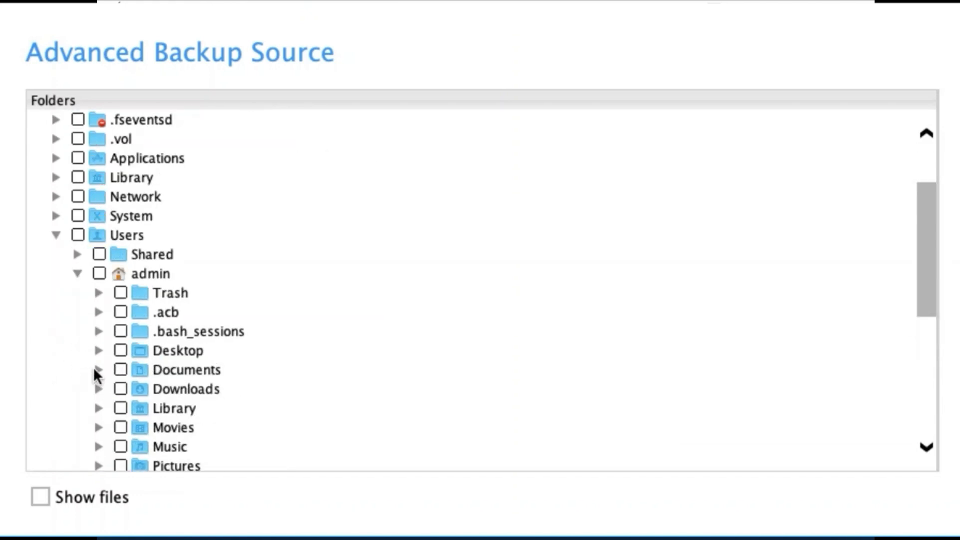
{"action": "left_click", "coordinate": [98, 370]}
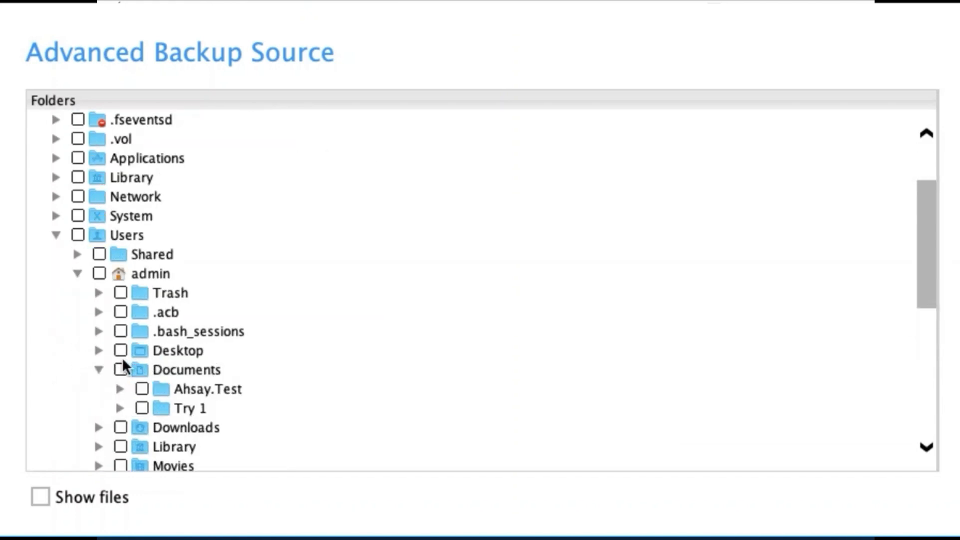
{"action": "left_click", "coordinate": [119, 388]}
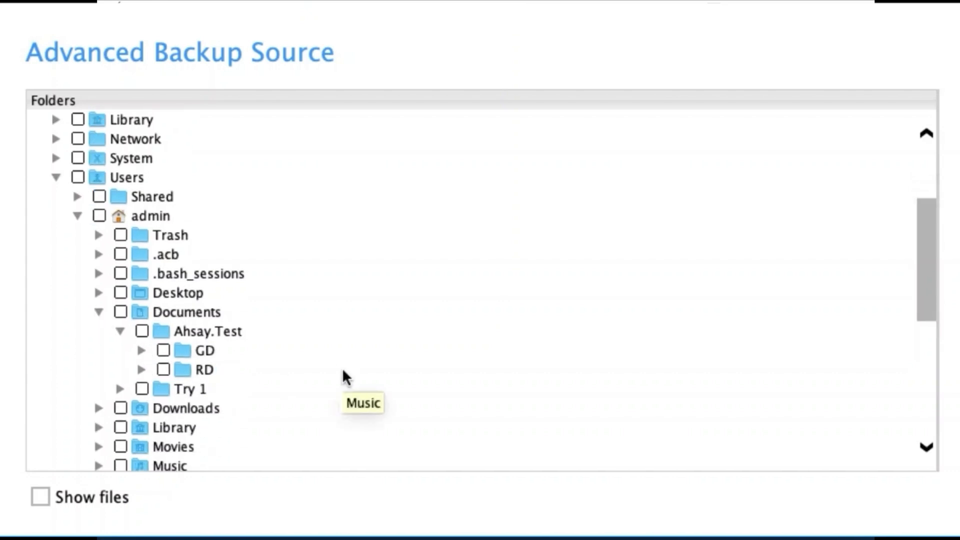
{"action": "left_click", "coordinate": [40, 497]}
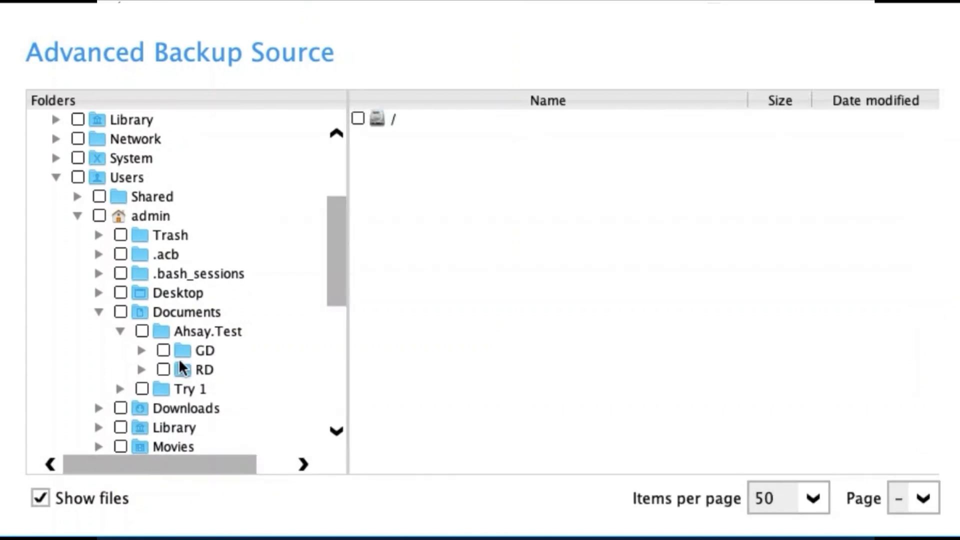
Step: List the contents of the Ahsay.Test folder and include the whole folder in the backup source
{"action": "left_click", "coordinate": [198, 331]}
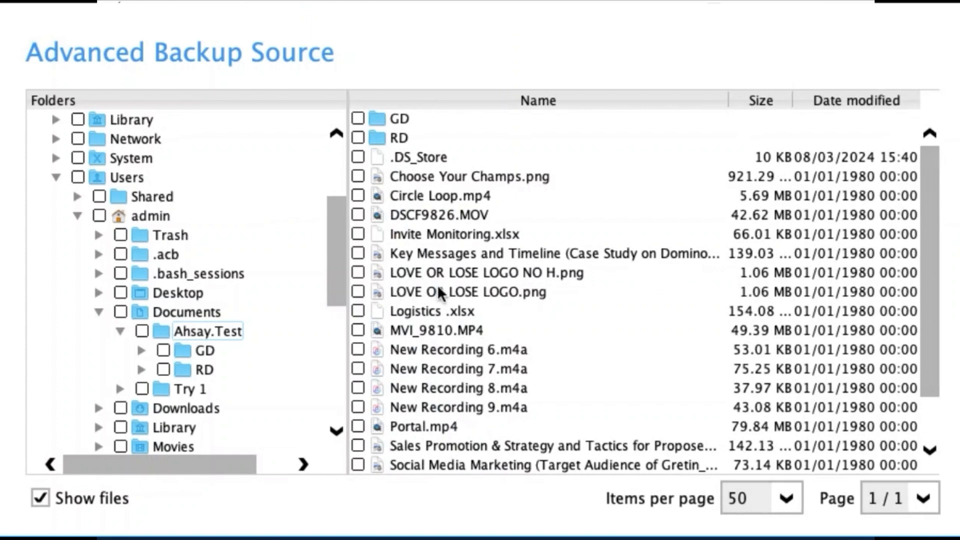
{"action": "scroll", "coordinate": [538, 293], "scroll_direction": "down", "scroll_amount": 1}
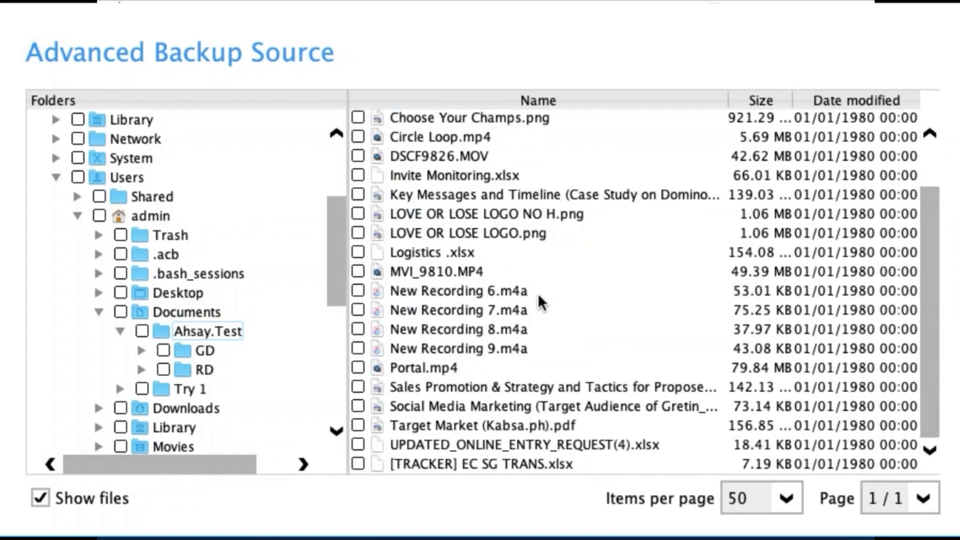
{"action": "scroll", "coordinate": [537, 293], "scroll_direction": "up", "scroll_amount": 1}
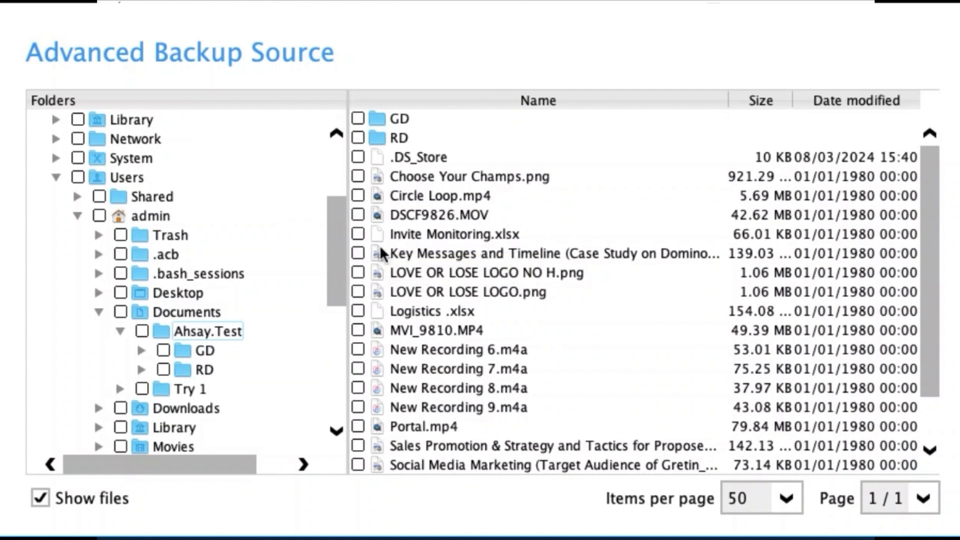
{"action": "left_click", "coordinate": [142, 331]}
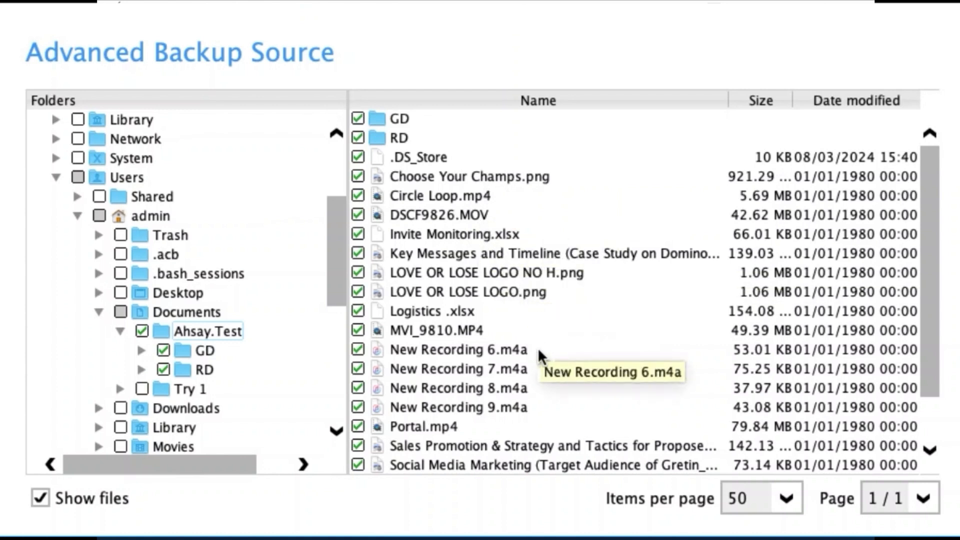
{"action": "scroll", "coordinate": [538, 334], "scroll_direction": "down", "scroll_amount": 2}
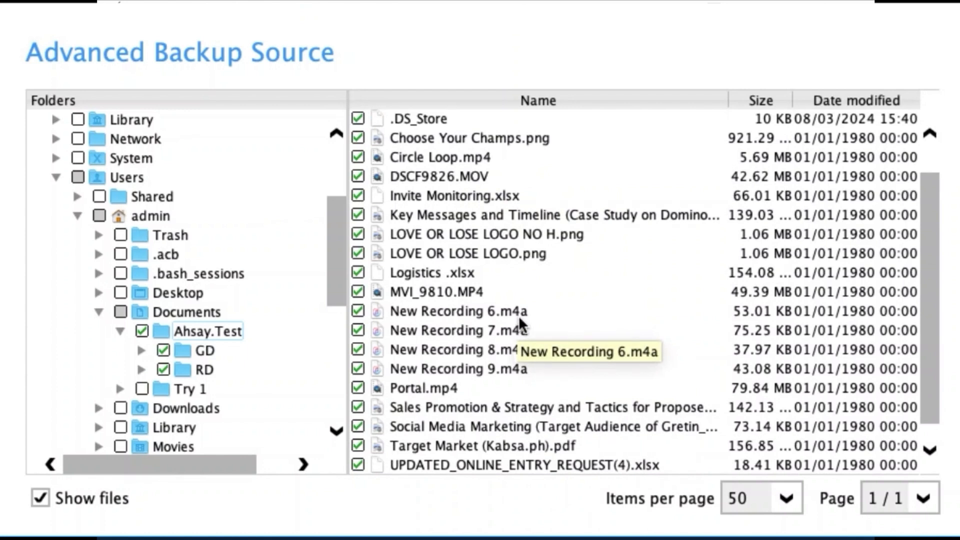
Step: Review the files in the GD and Ahsay.Test folders, confirm the backup source and proceed to the schedule
{"action": "left_click", "coordinate": [208, 349]}
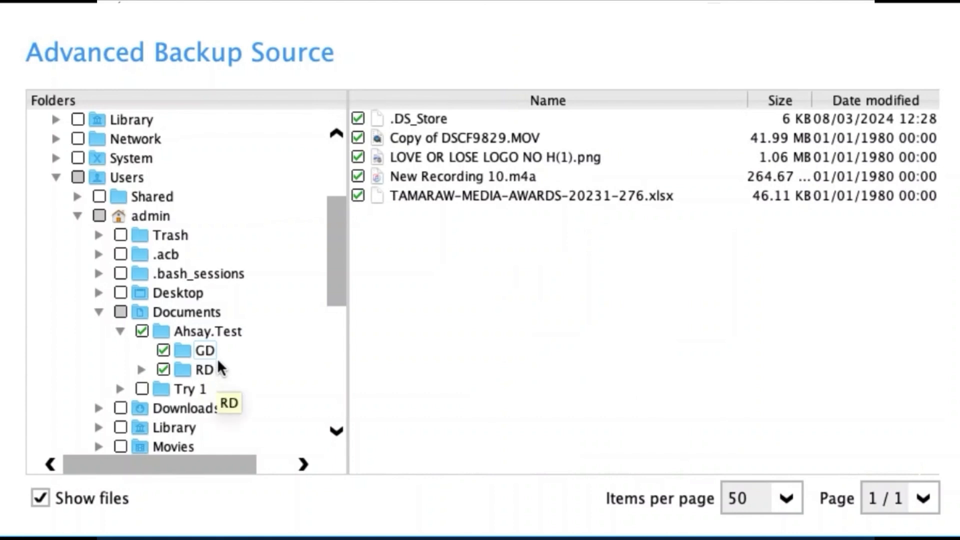
{"action": "left_click", "coordinate": [211, 330]}
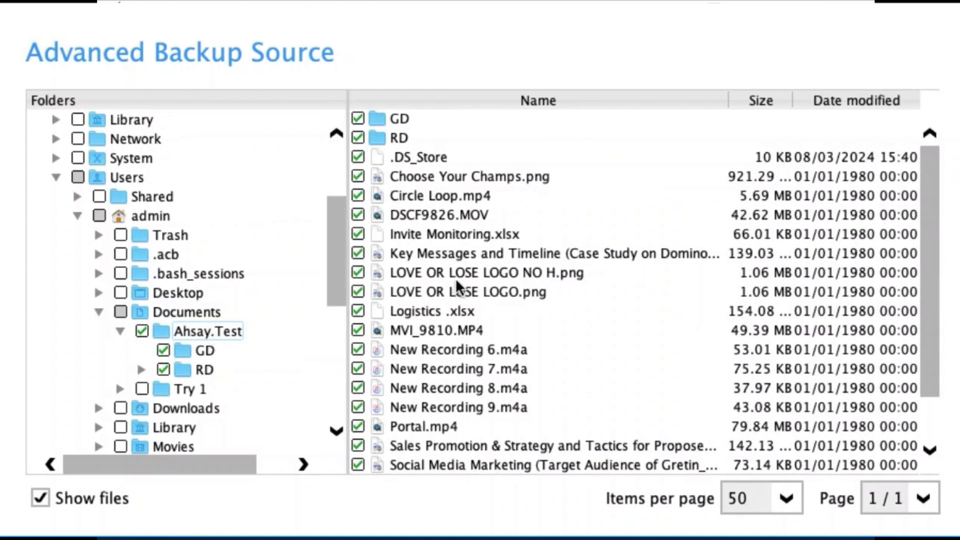
{"action": "scroll", "coordinate": [459, 281], "scroll_direction": "down", "scroll_amount": 1}
{"action": "scroll", "coordinate": [472, 295], "scroll_direction": "up", "scroll_amount": 1}
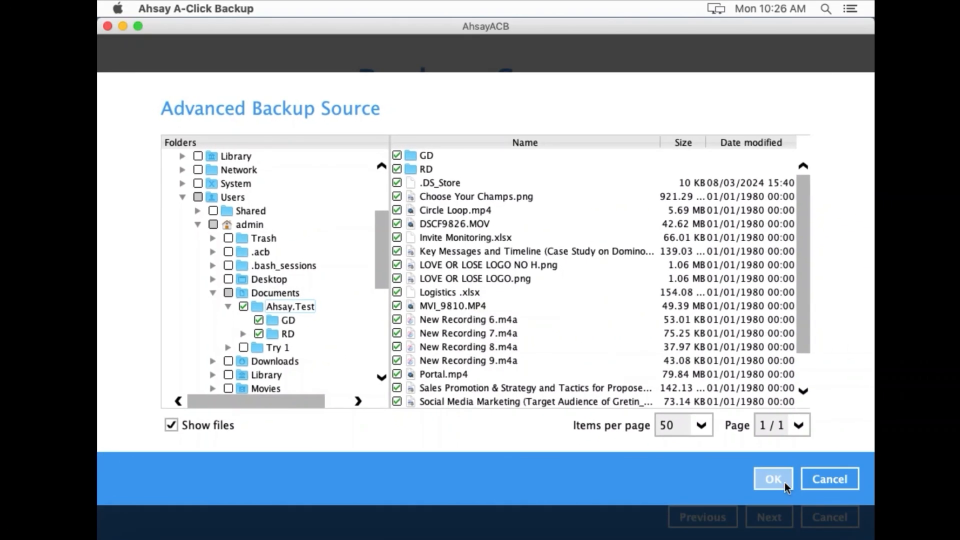
{"action": "left_click", "coordinate": [784, 482]}
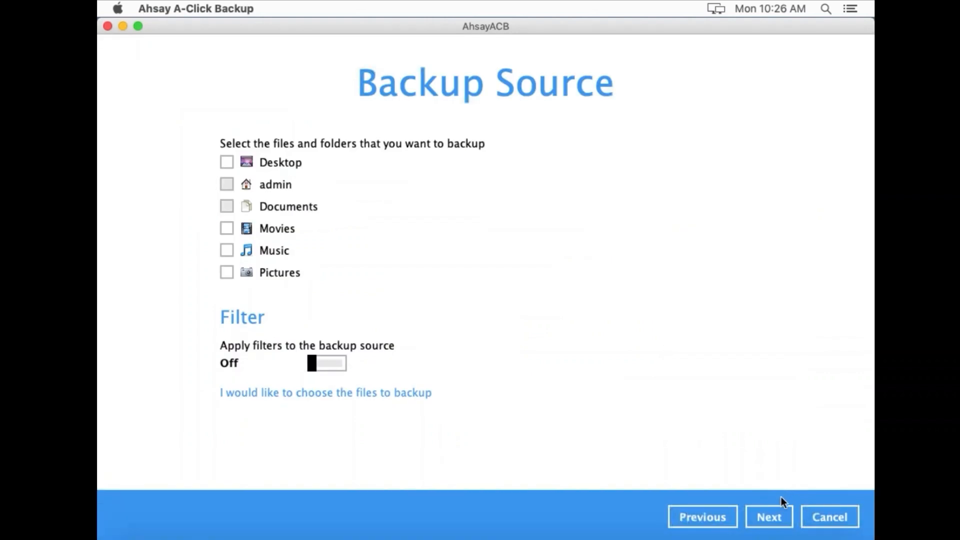
{"action": "left_click", "coordinate": [771, 512]}
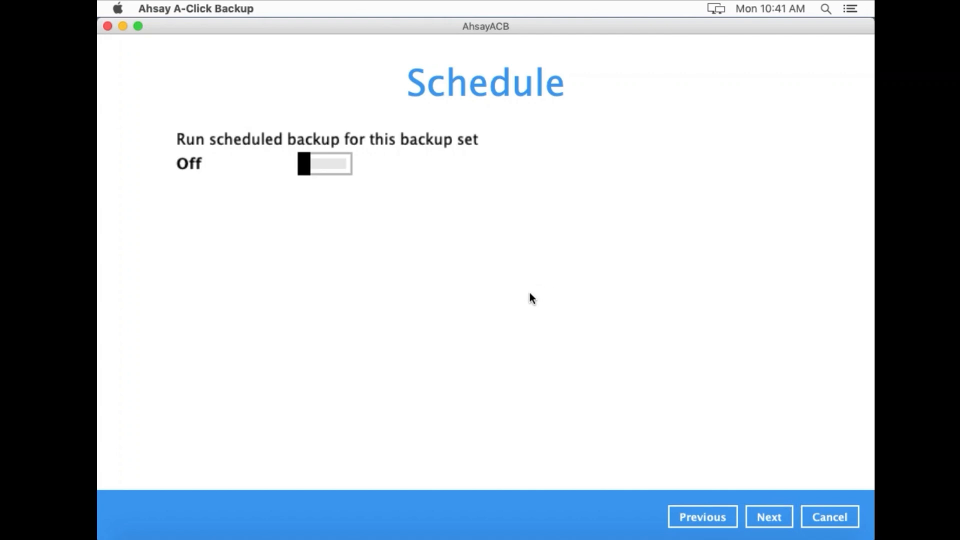
Step: Enable scheduled backups for this backup set and add a new schedule named "Daily backup at 18:00"
{"action": "left_click", "coordinate": [309, 165]}
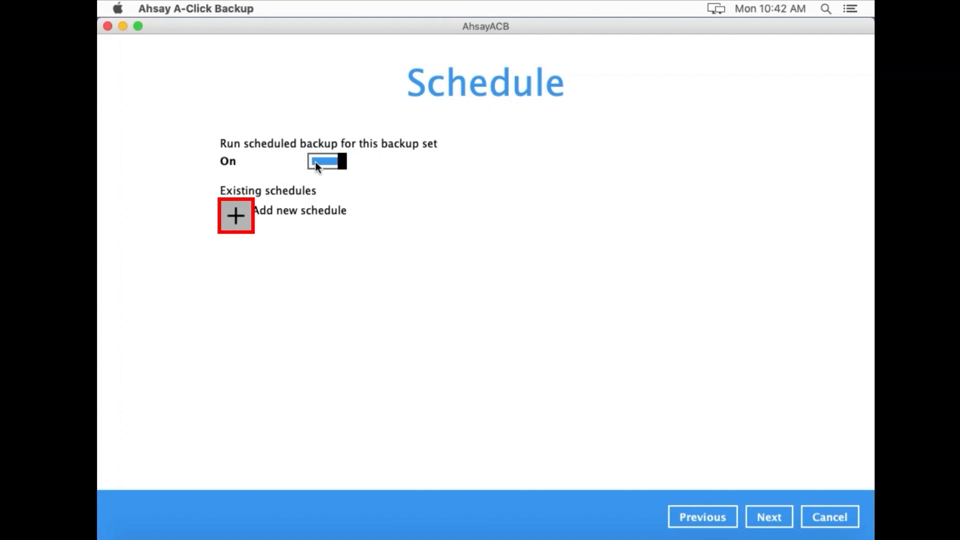
{"action": "left_click", "coordinate": [233, 213]}
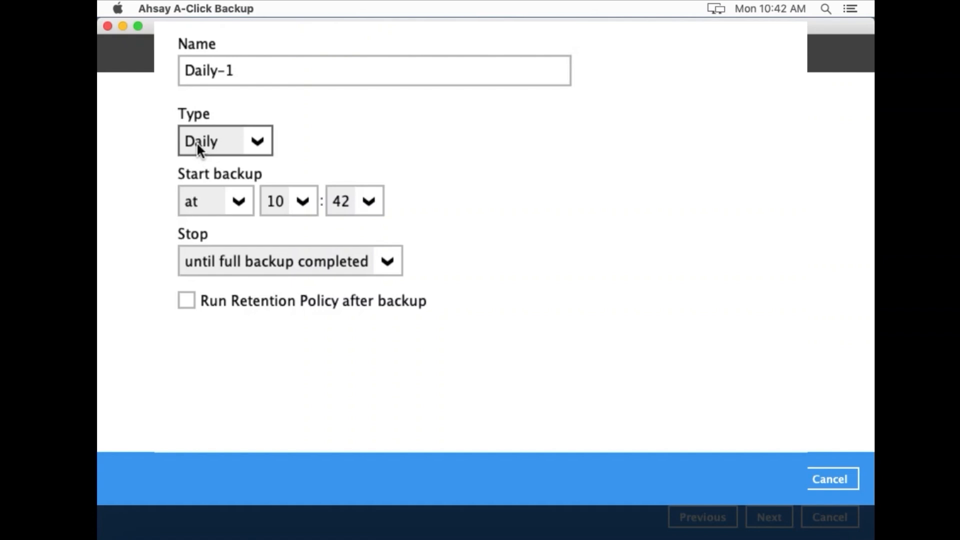
{"action": "left_click", "coordinate": [277, 79]}
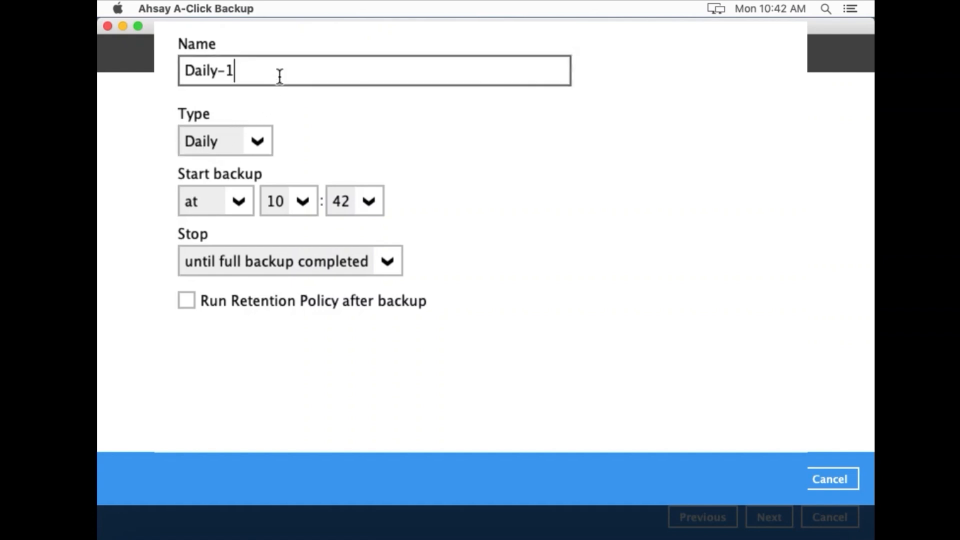
{"action": "key", "text": "super+a"}
{"action": "type", "text": "Daily backup at 18:00"}
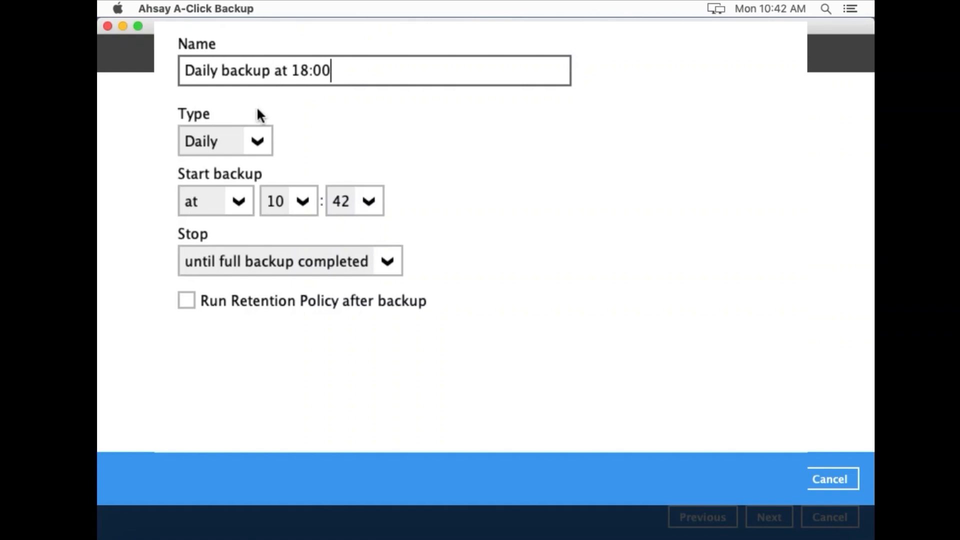
Step: Keep the schedule type as Daily and set the backup start time to 18:00
{"action": "left_click", "coordinate": [256, 145]}
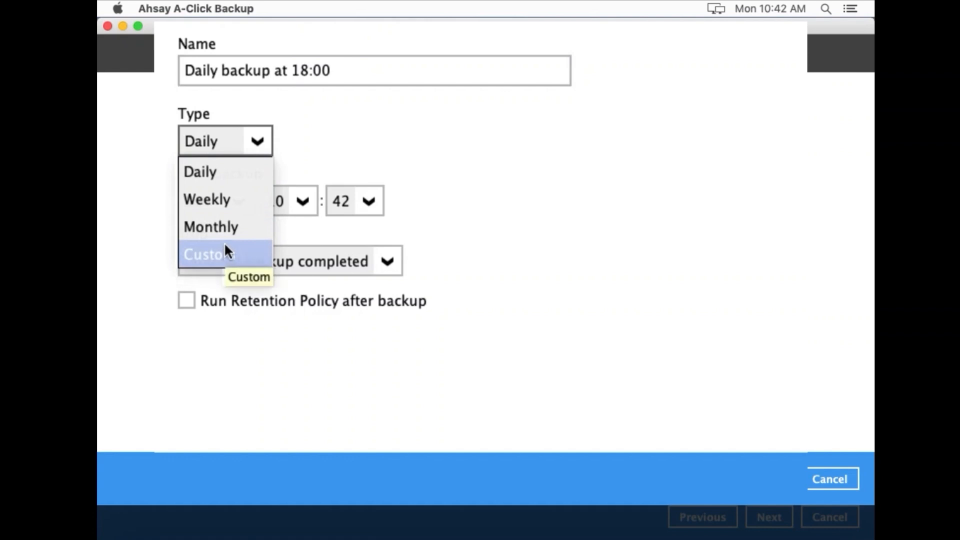
{"action": "left_click", "coordinate": [227, 175]}
{"action": "left_click", "coordinate": [303, 202]}
{"action": "scroll", "coordinate": [300, 350], "scroll_direction": "down", "scroll_amount": 3}
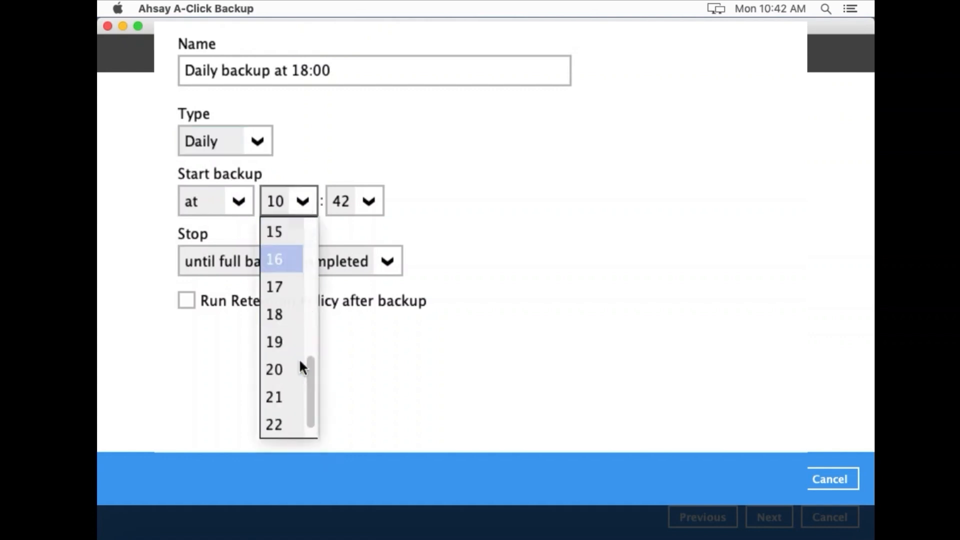
{"action": "left_click", "coordinate": [282, 314]}
{"action": "left_click", "coordinate": [361, 202]}
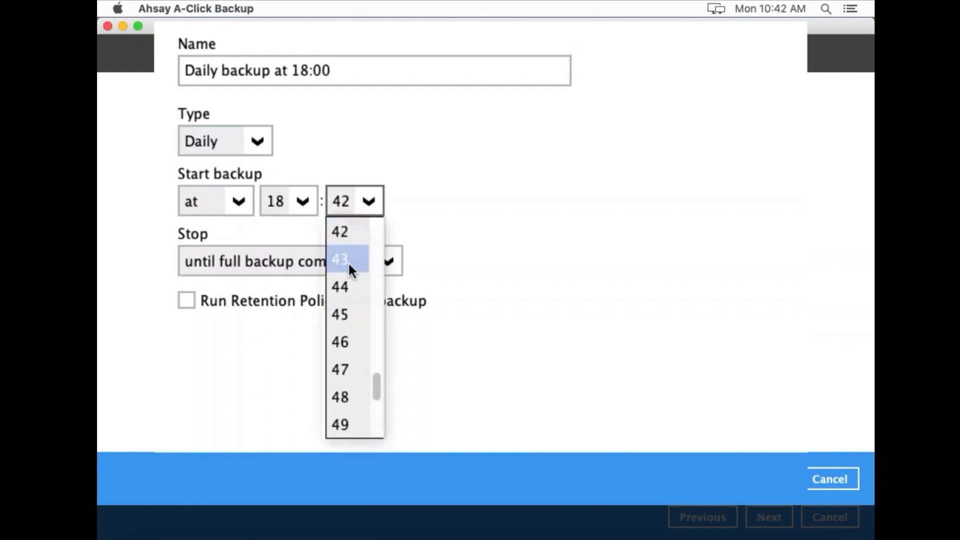
{"action": "scroll", "coordinate": [350, 264], "scroll_direction": "up", "scroll_amount": 10}
{"action": "scroll", "coordinate": [352, 251], "scroll_direction": "up", "scroll_amount": 2}
{"action": "left_click", "coordinate": [350, 232]}
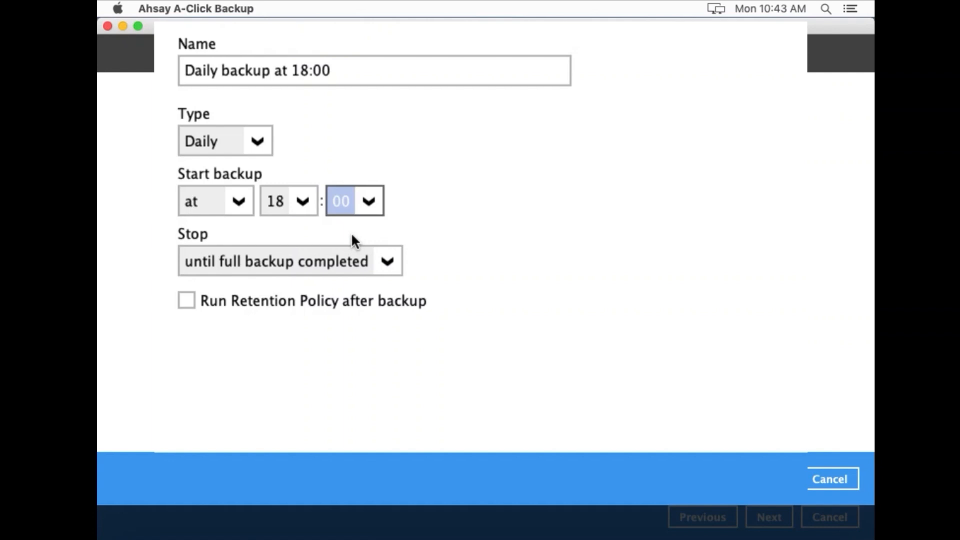
Step: Switch the backup start to "every" and examine the available repeat intervals without choosing another one
{"action": "left_click", "coordinate": [217, 202]}
{"action": "left_click", "coordinate": [225, 260]}
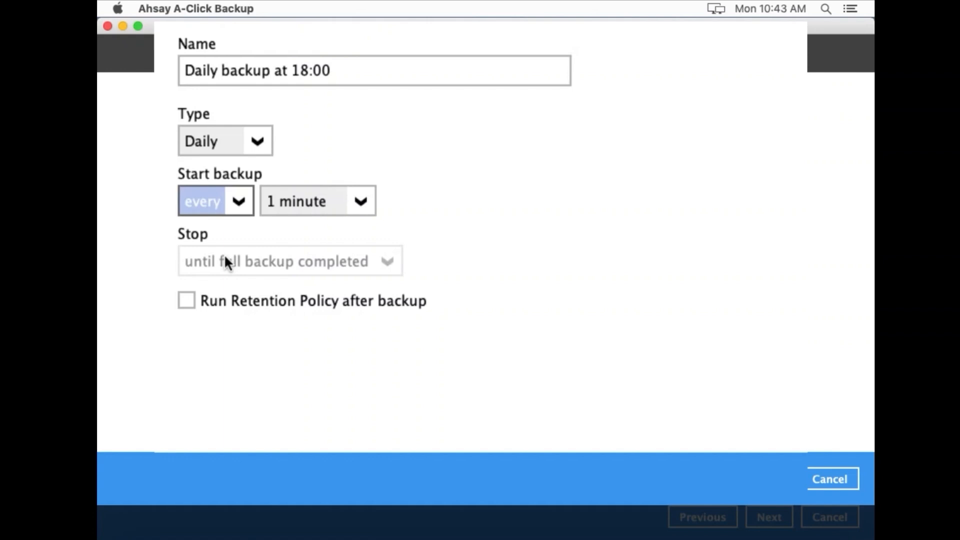
{"action": "left_click", "coordinate": [351, 205]}
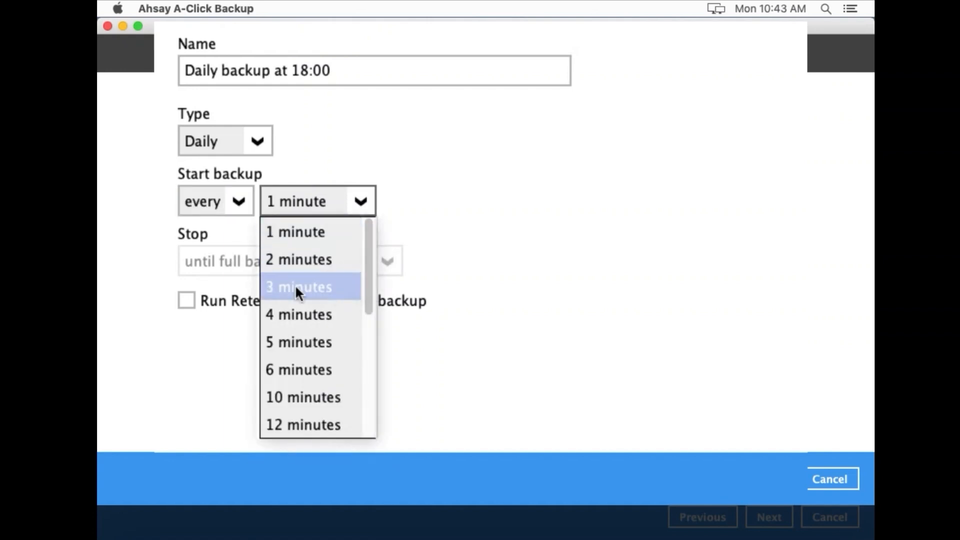
{"action": "scroll", "coordinate": [318, 330], "scroll_direction": "down", "scroll_amount": 5}
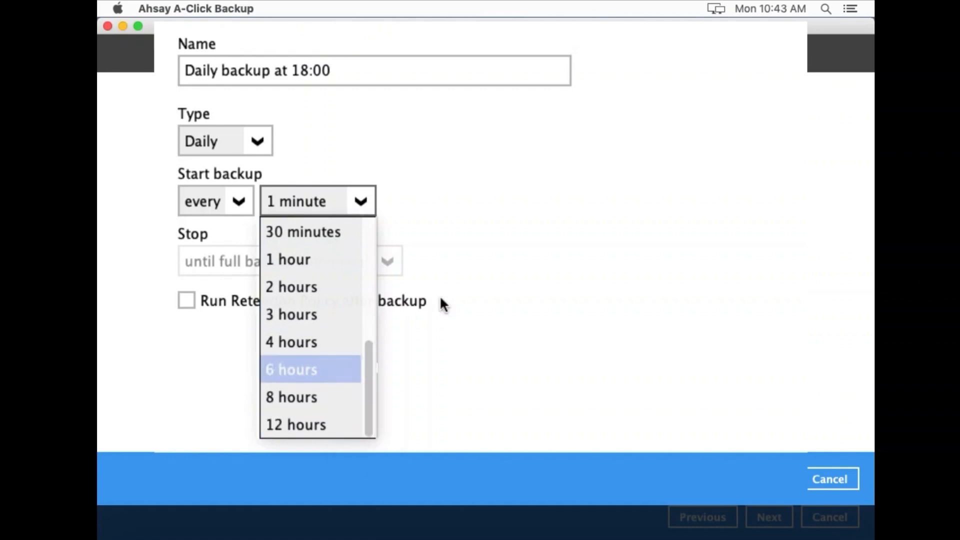
{"action": "left_click", "coordinate": [493, 271]}
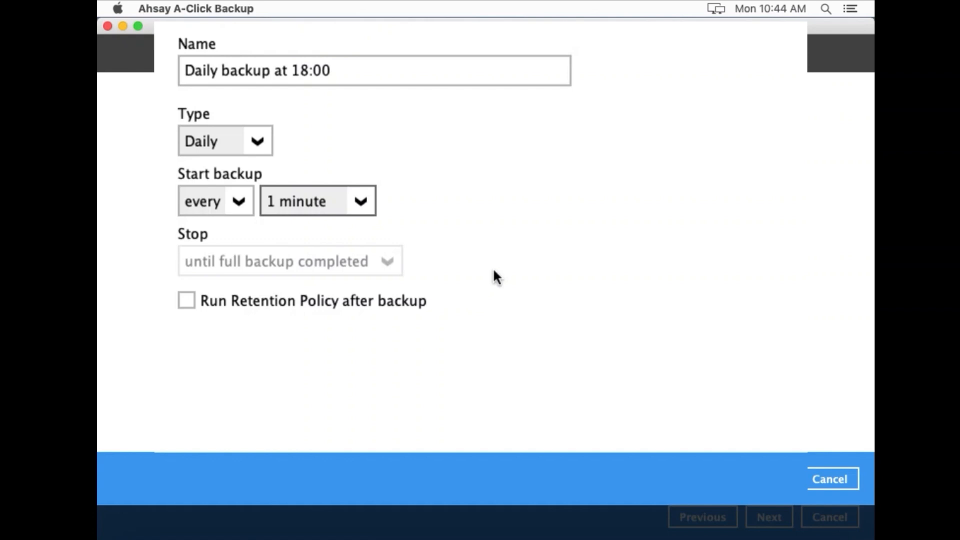
Step: Switch the schedule's backup start from a repeating interval back to a fixed time at 18:00
{"action": "left_click", "coordinate": [239, 201]}
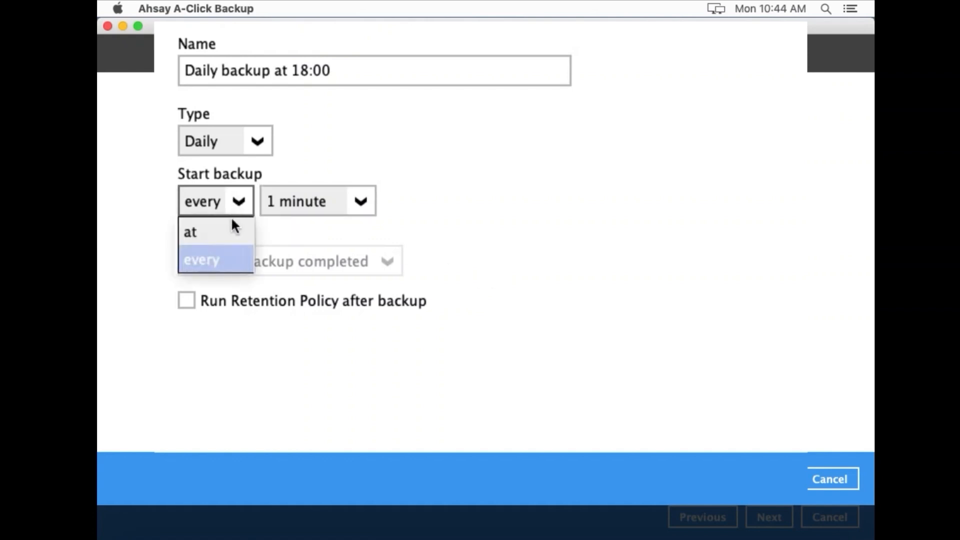
{"action": "left_click", "coordinate": [219, 229]}
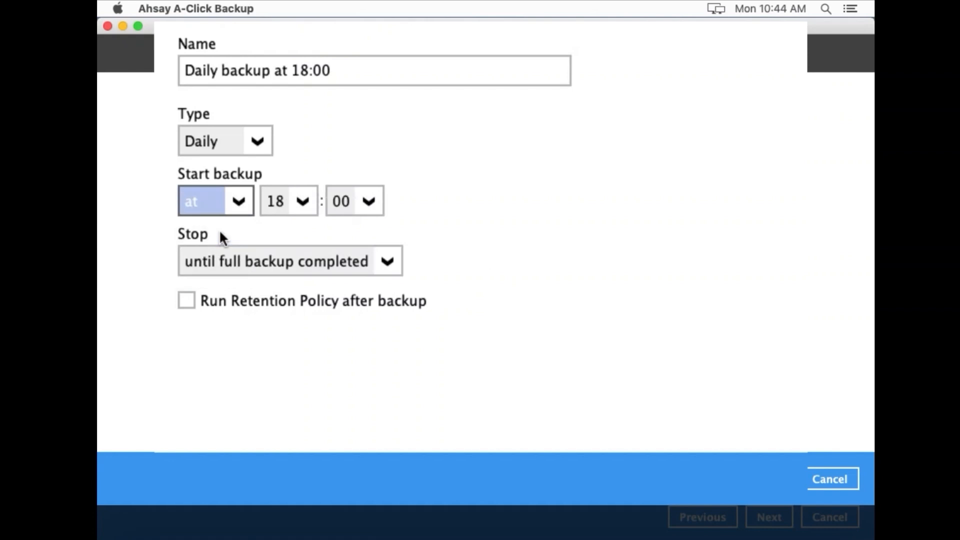
Step: Examine the hour limits offered for stopping the backup "after" a set time, and return Stop to "until full backup completed"
{"action": "left_click", "coordinate": [387, 263]}
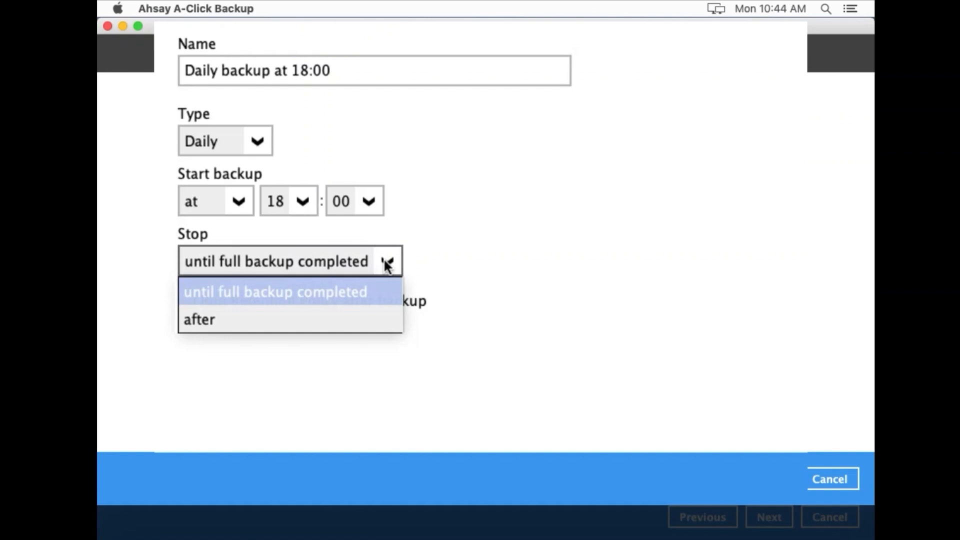
{"action": "left_click", "coordinate": [357, 324]}
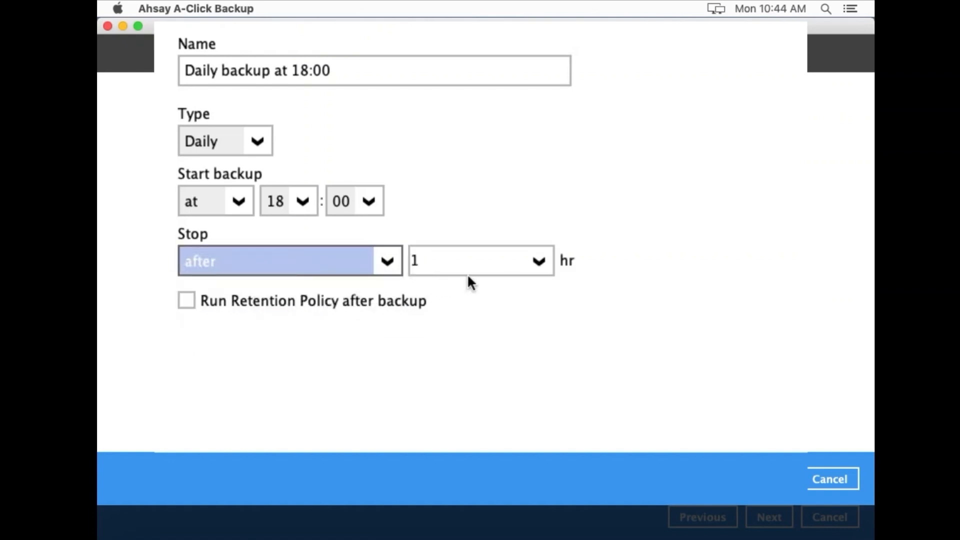
{"action": "left_click", "coordinate": [544, 261]}
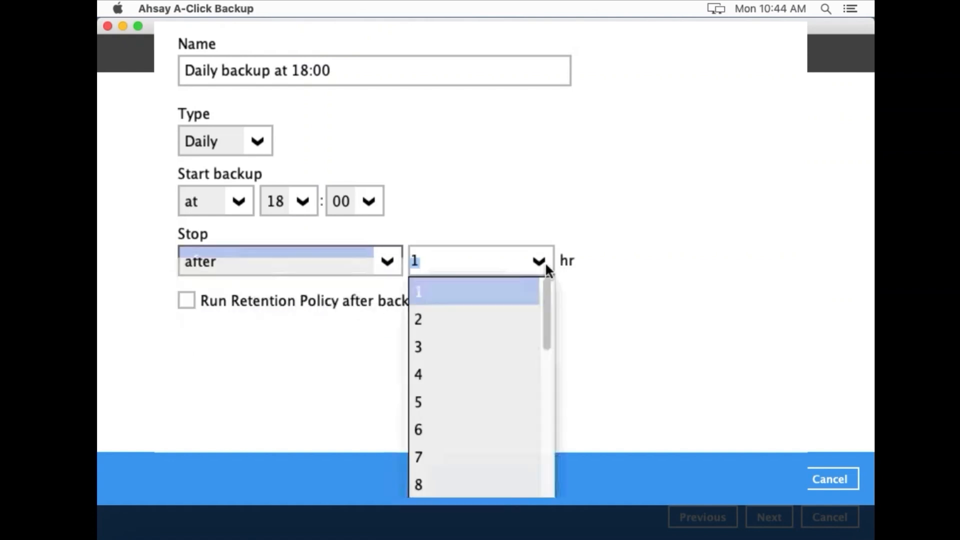
{"action": "scroll", "coordinate": [488, 370], "scroll_direction": "down", "scroll_amount": 5}
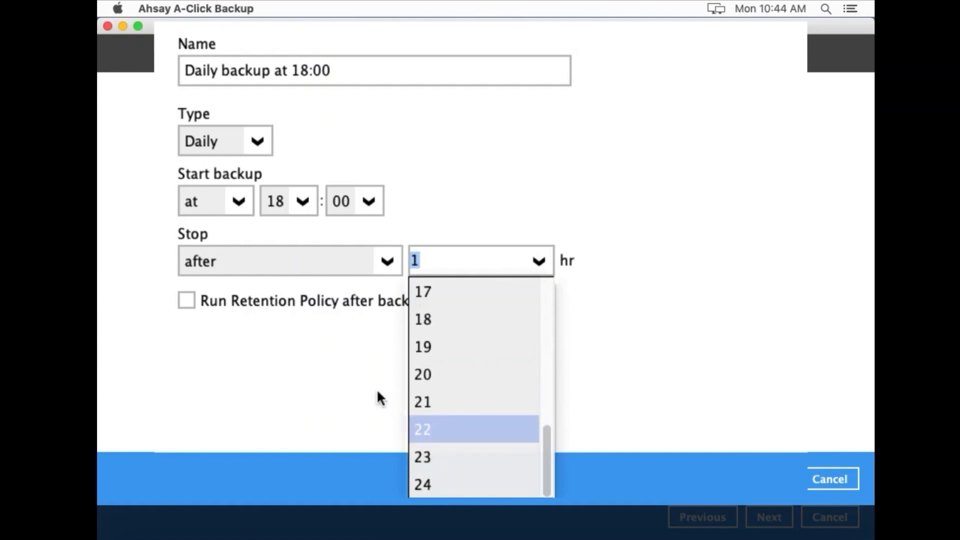
{"action": "left_click", "coordinate": [389, 262]}
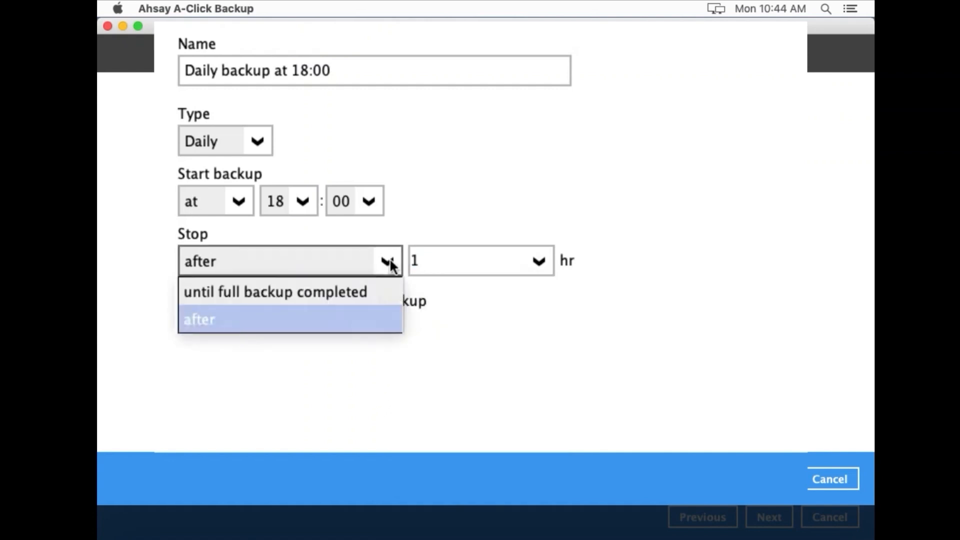
{"action": "left_click", "coordinate": [376, 292]}
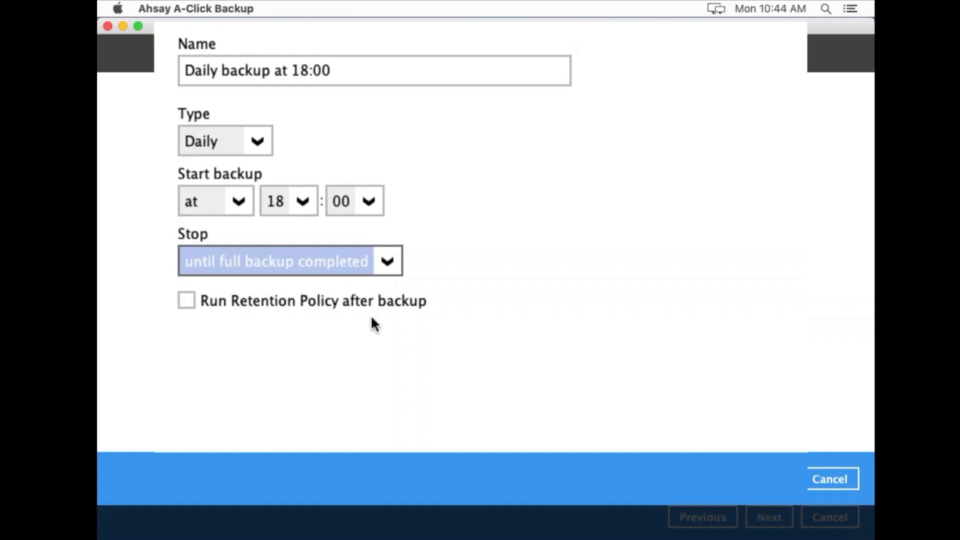
Step: Enable running the retention policy after backup, save the daily schedule and proceed to the destination settings
{"action": "left_click", "coordinate": [193, 299]}
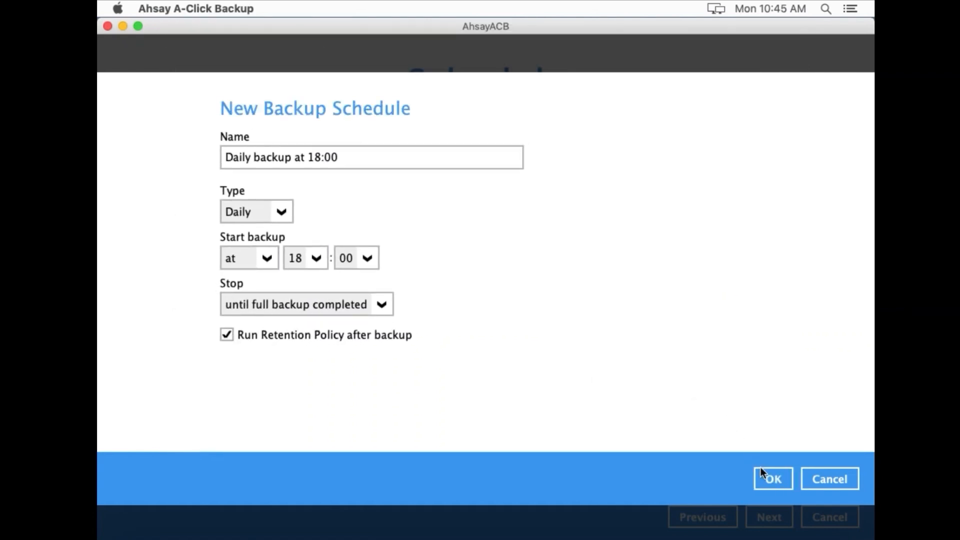
{"action": "left_click", "coordinate": [777, 479]}
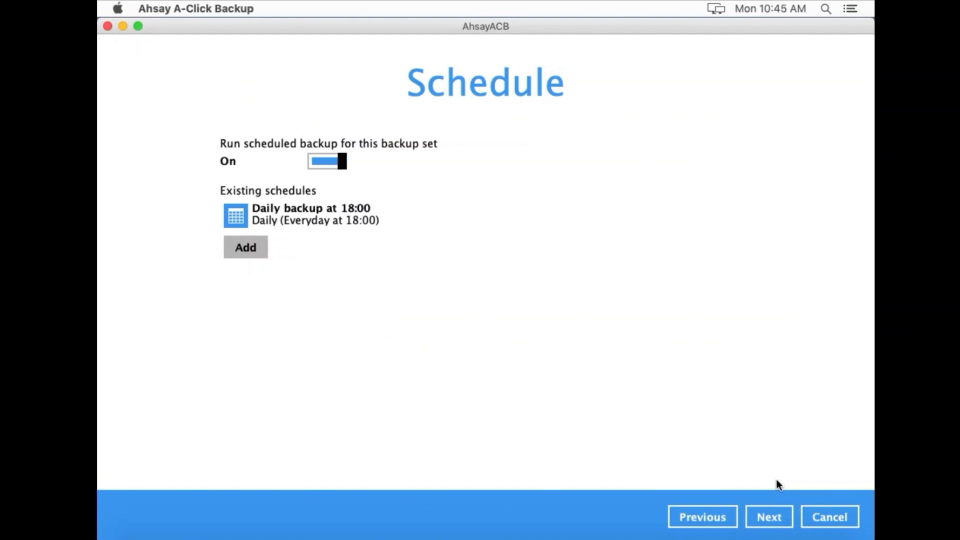
{"action": "left_click", "coordinate": [772, 517]}
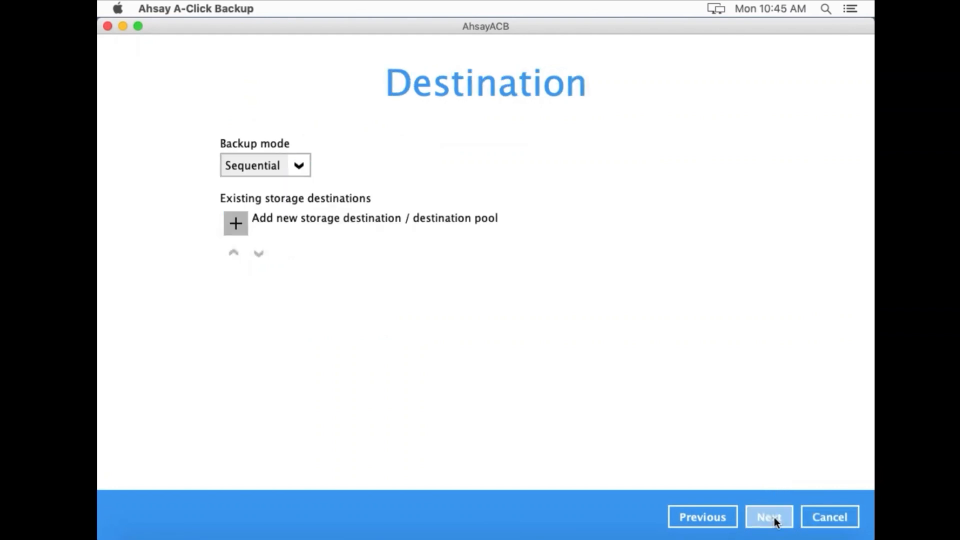
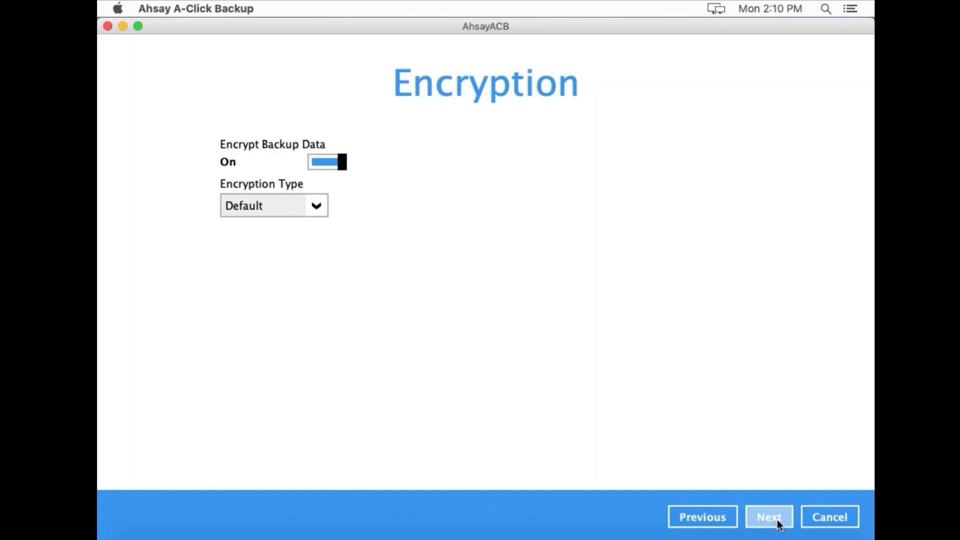
Step: Keep backup data encryption on with the Default type, confirm the encryption key and close the backup set wizard
{"action": "left_click", "coordinate": [777, 522]}
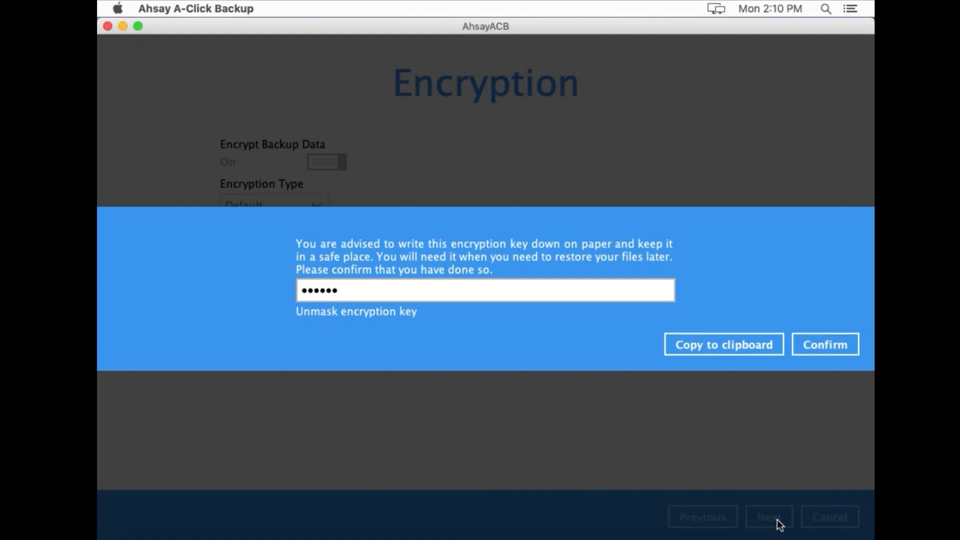
{"action": "left_click", "coordinate": [828, 346]}
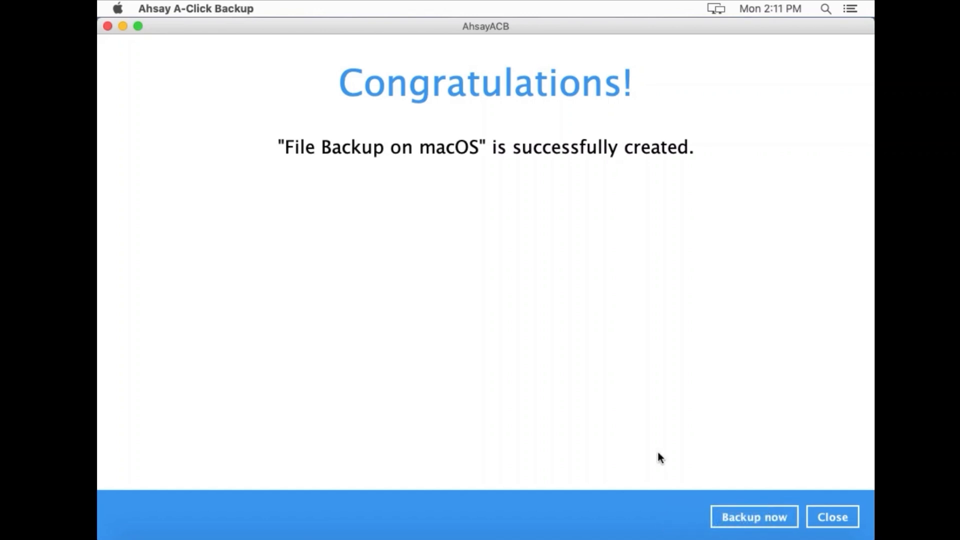
{"action": "left_click", "coordinate": [830, 518]}
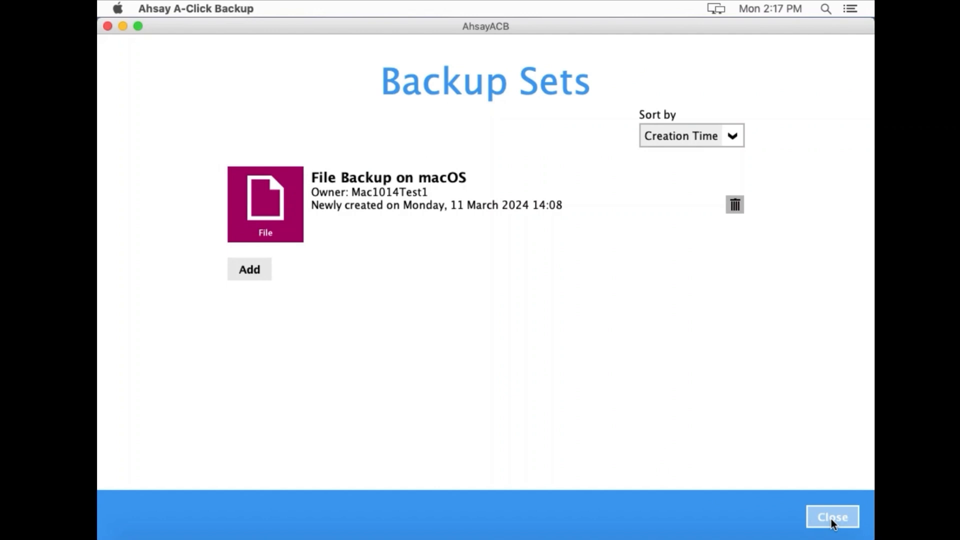
Step: Review the retention policy and its time unit choices in the other settings of "File Backup on macOS", and leave without saving
{"action": "left_click", "coordinate": [451, 194]}
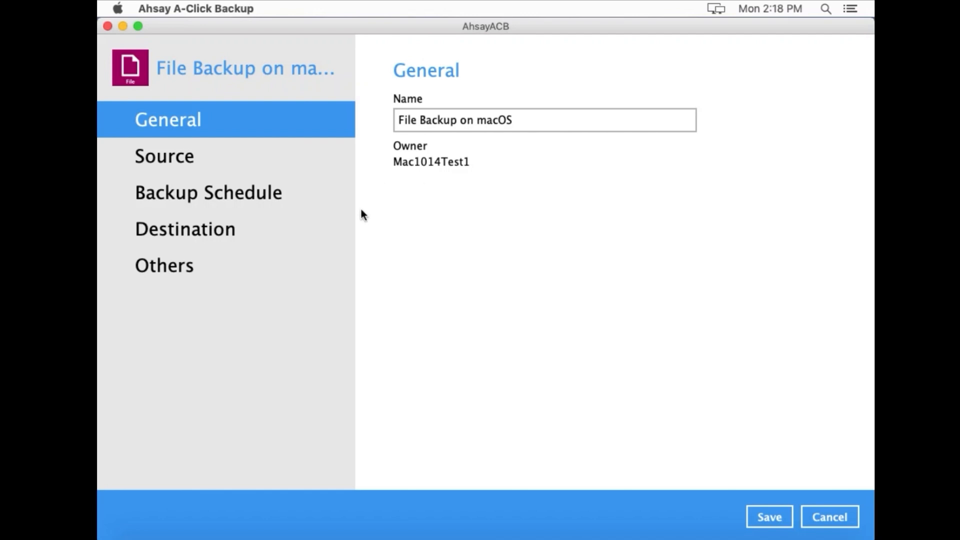
{"action": "left_click", "coordinate": [284, 273]}
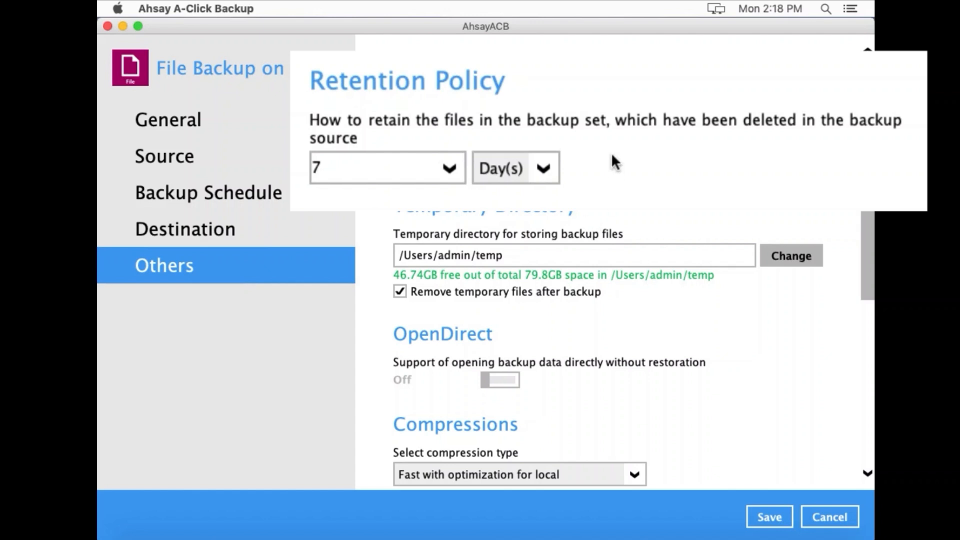
{"action": "left_click", "coordinate": [544, 168]}
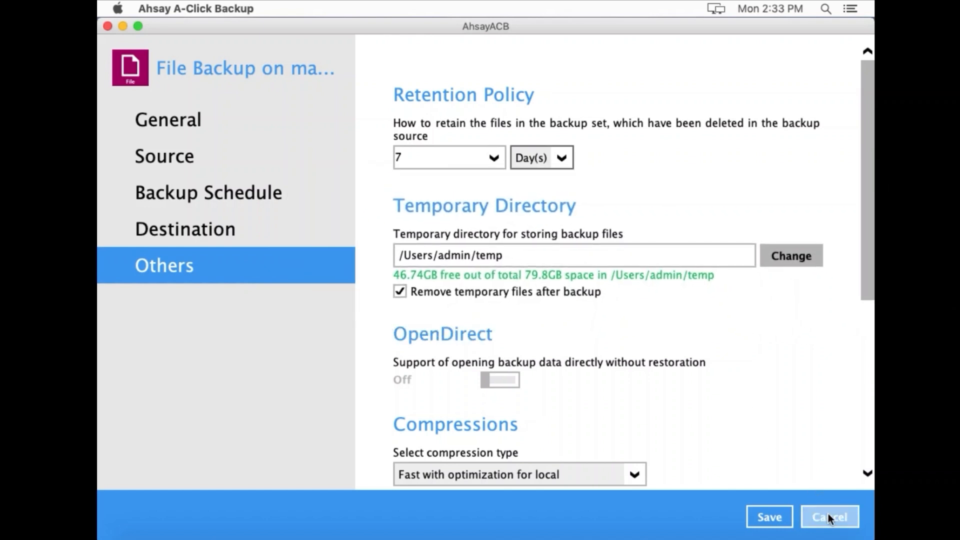
{"action": "left_click", "coordinate": [828, 515]}
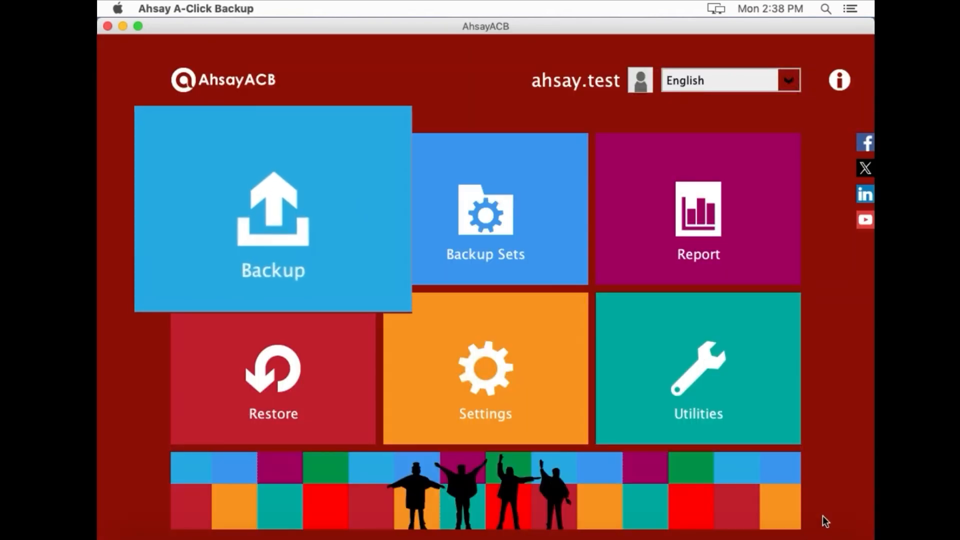
Step: Start a manual backup of the "File Backup on macOS" backup set to the Ahsay Drive destination
{"action": "left_click", "coordinate": [323, 200]}
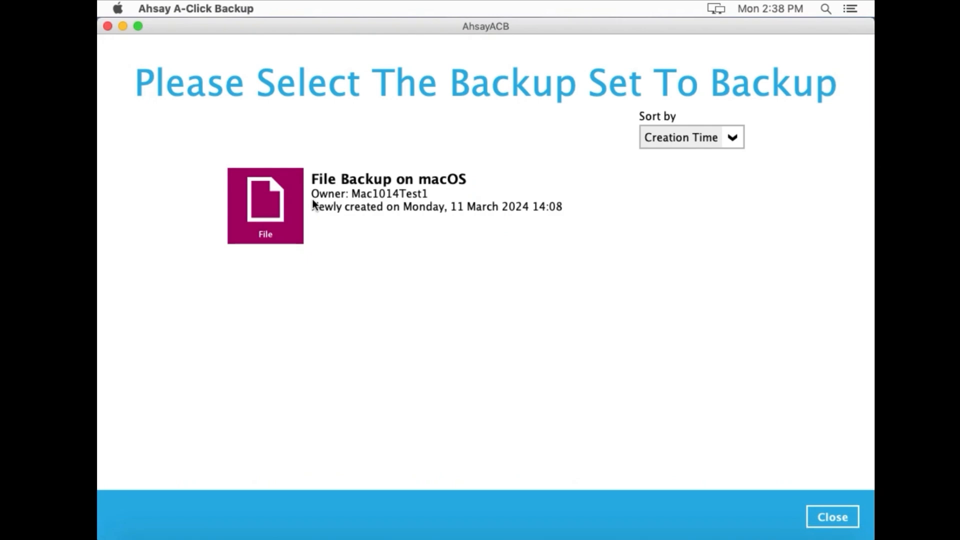
{"action": "left_click", "coordinate": [502, 196]}
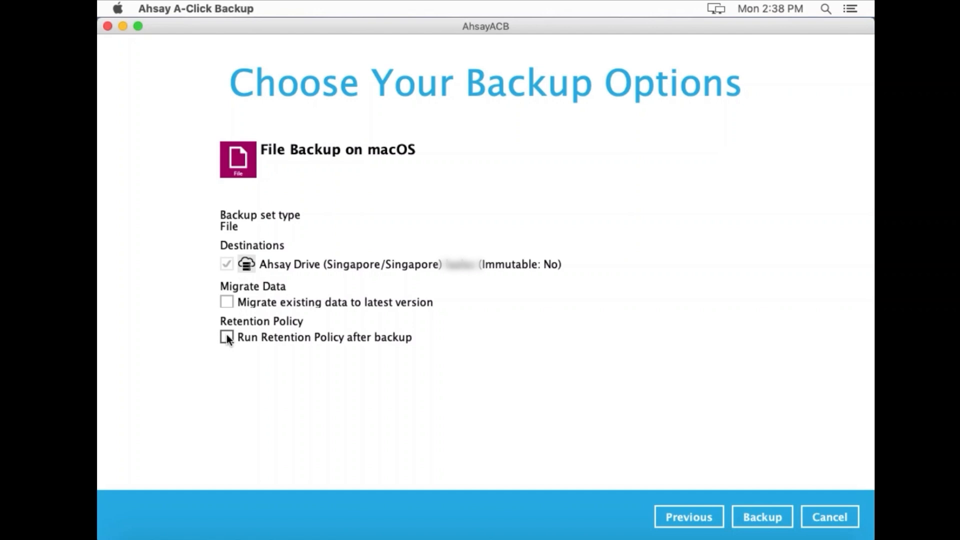
{"action": "left_click", "coordinate": [760, 510]}
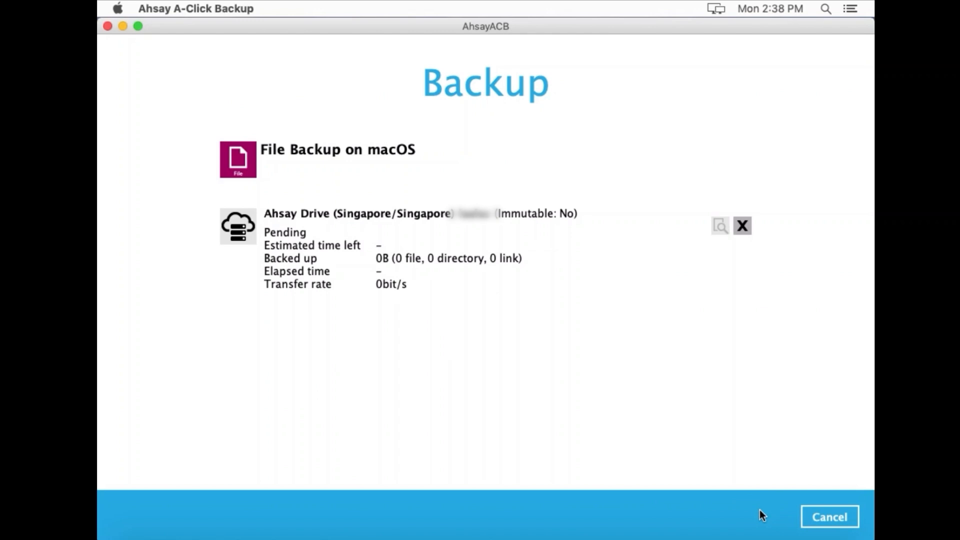